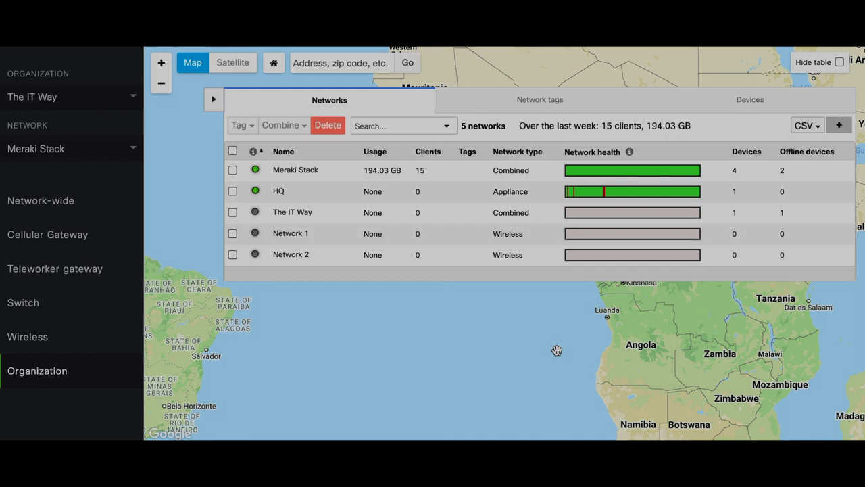
- Open the packet capture page for the Meraki Stack network with security appliances as the device type
mouse_move(102, 201)
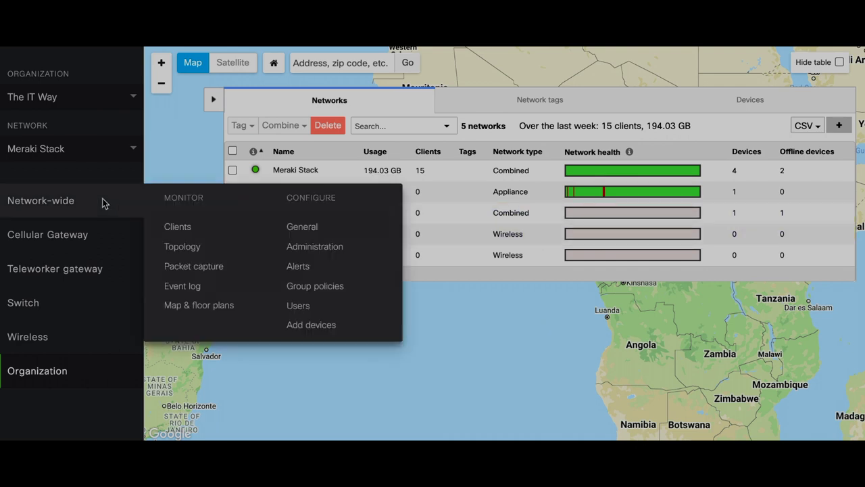
click(186, 268)
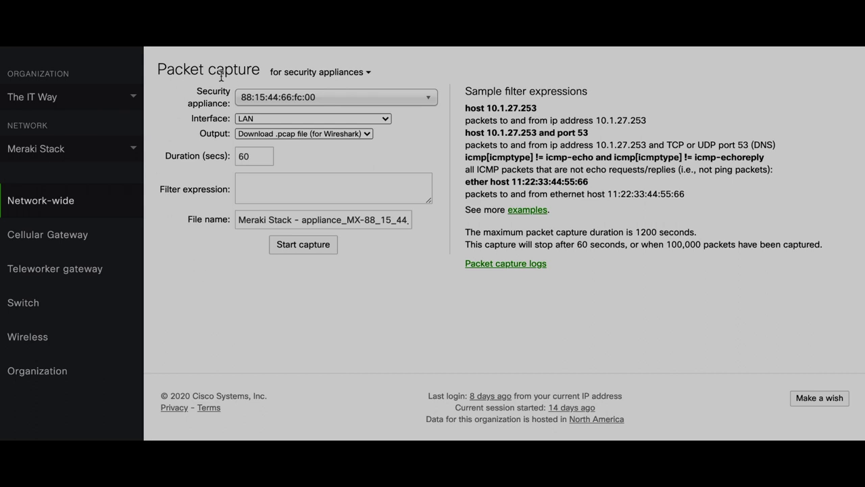
click(309, 74)
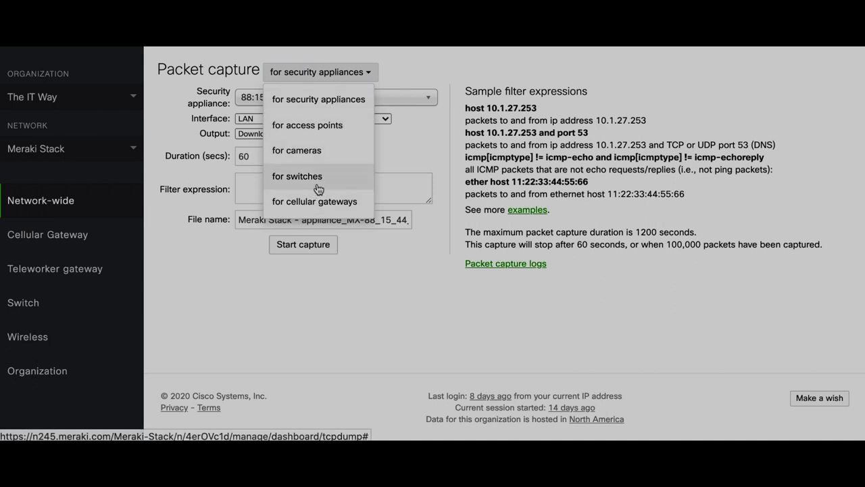
click(321, 101)
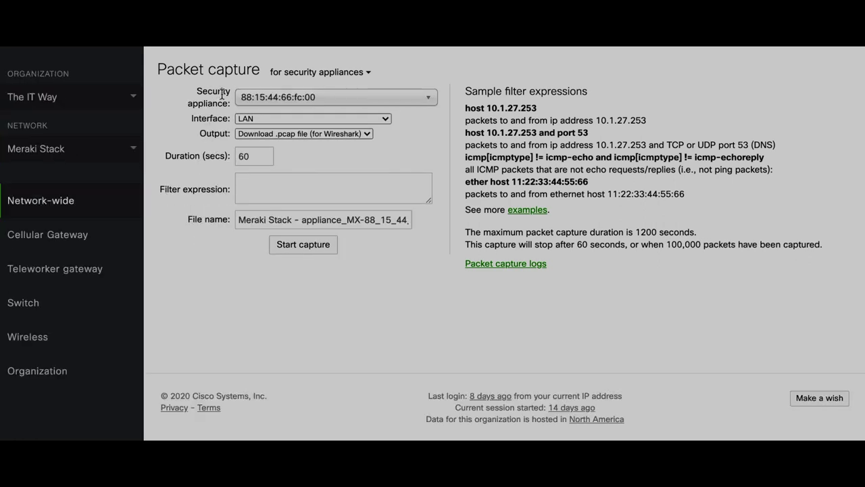
- Review the security appliance, interface and output choices, and the packet limit of the capture
click(270, 100)
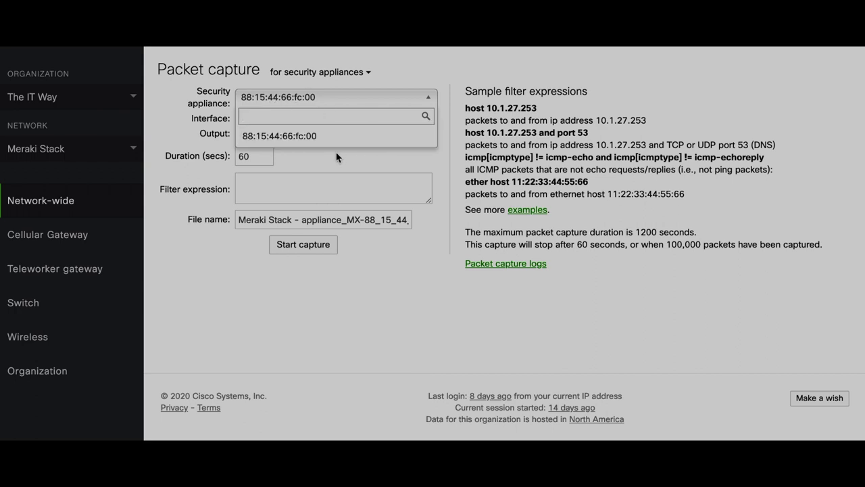
click(192, 124)
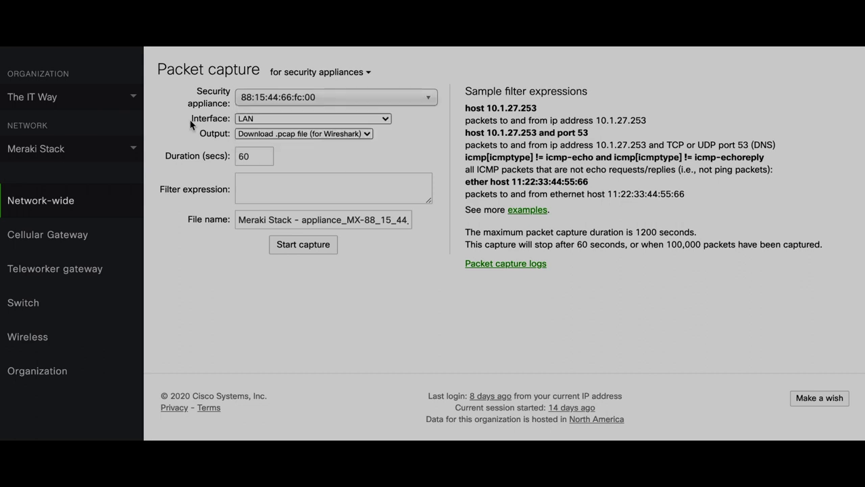
click(253, 122)
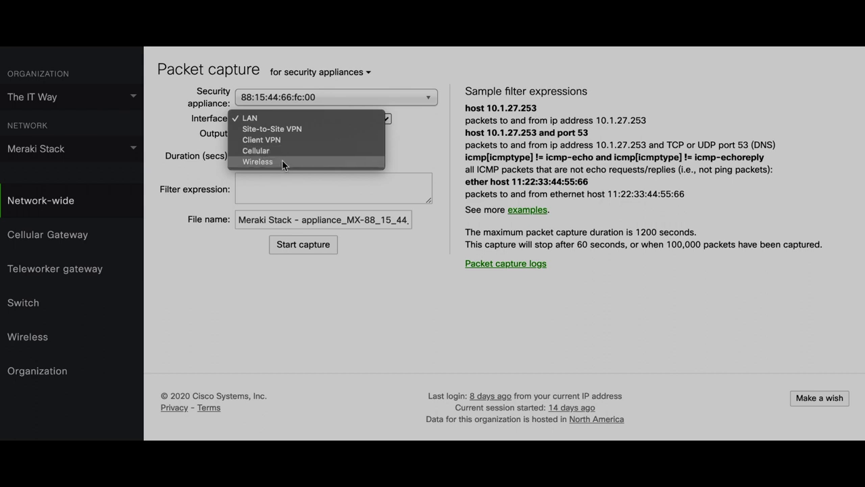
click(444, 133)
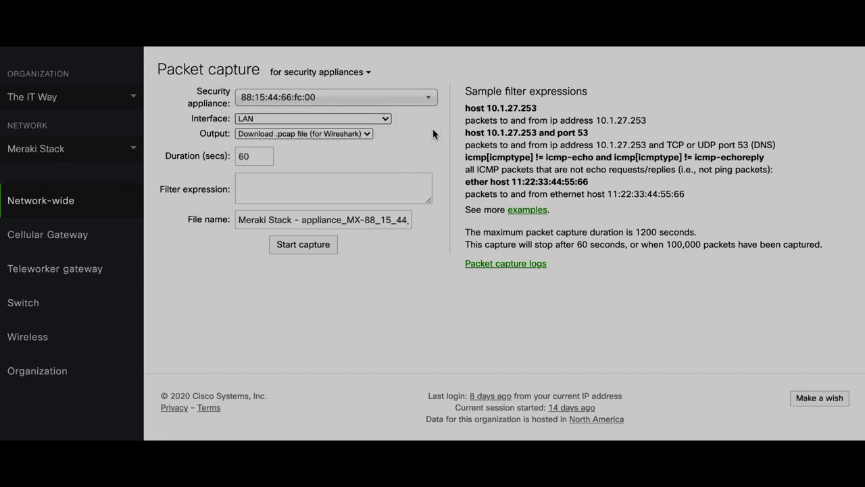
click(258, 133)
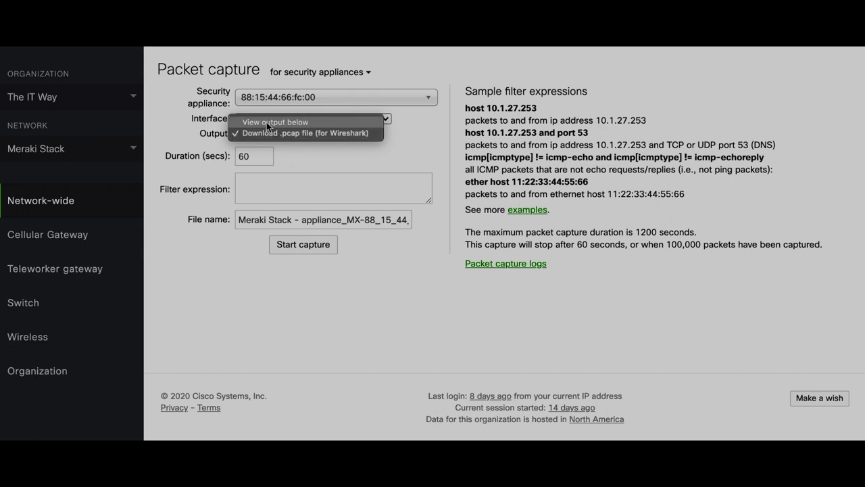
click(354, 132)
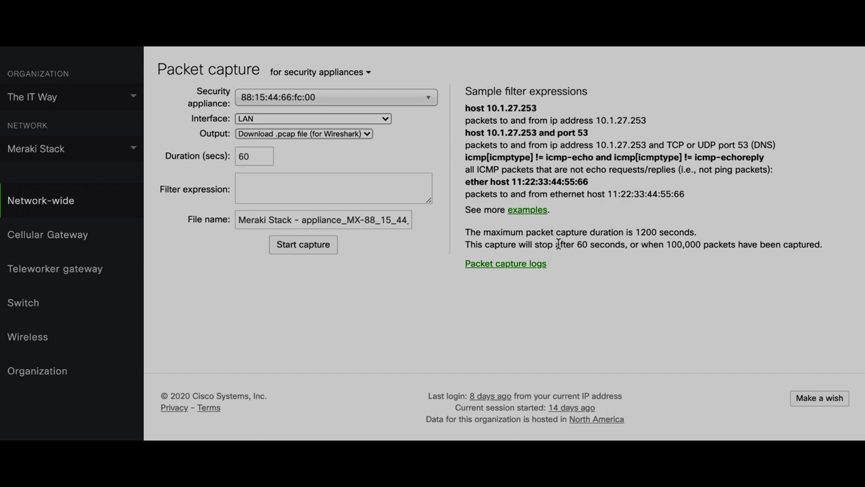
drag(667, 245, 721, 247)
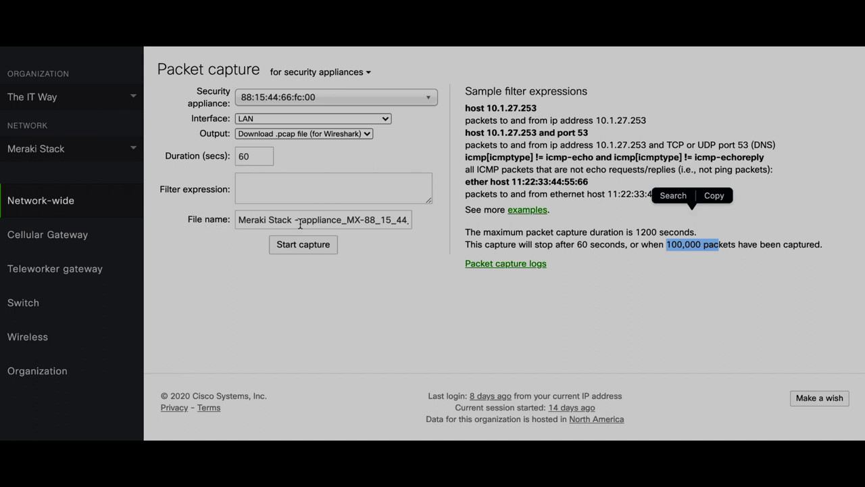
- Shorten the capture file name to "Meraki Stack - appliance_fc_00_IF-LAN"
drag(321, 221, 413, 221)
click(344, 221)
key(BackSpace)
key(BackSpace)
key(BackSpace)
key(BackSpace)
key(BackSpace)
key(BackSpace)
key(BackSpace)
key(BackSpace)
key(BackSpace)
key(BackSpace)
key(BackSpace)
key(BackSpace)
key(BackSpace)
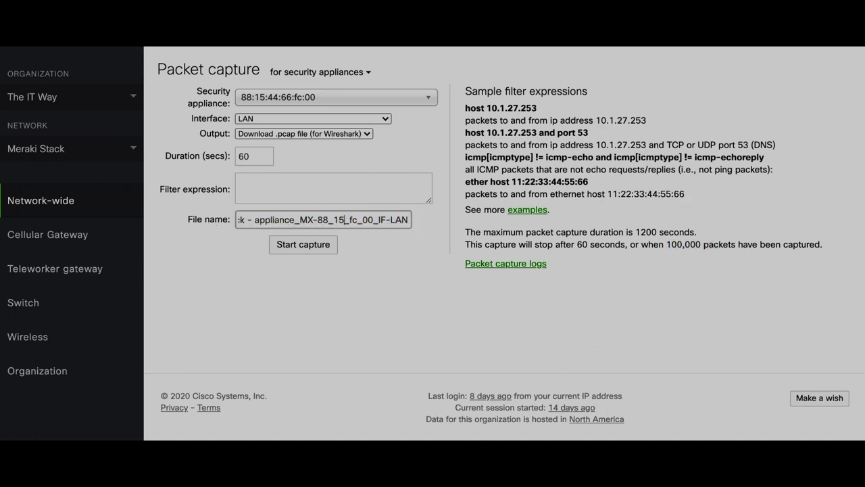
key(BackSpace)
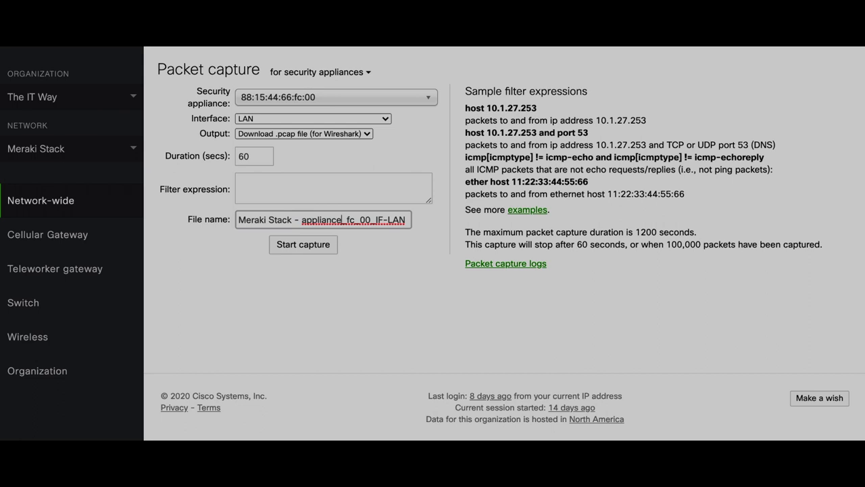
- Change the packet capture to switches and target port 6 of Switch rack
click(330, 72)
click(330, 73)
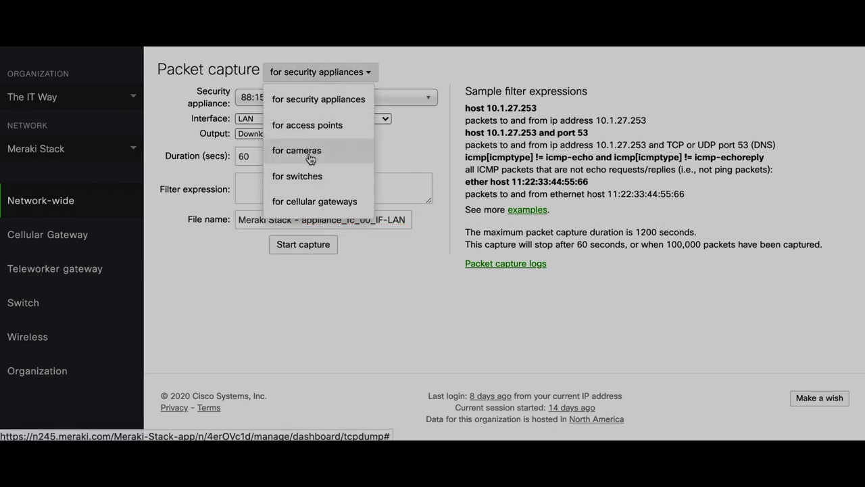
click(309, 177)
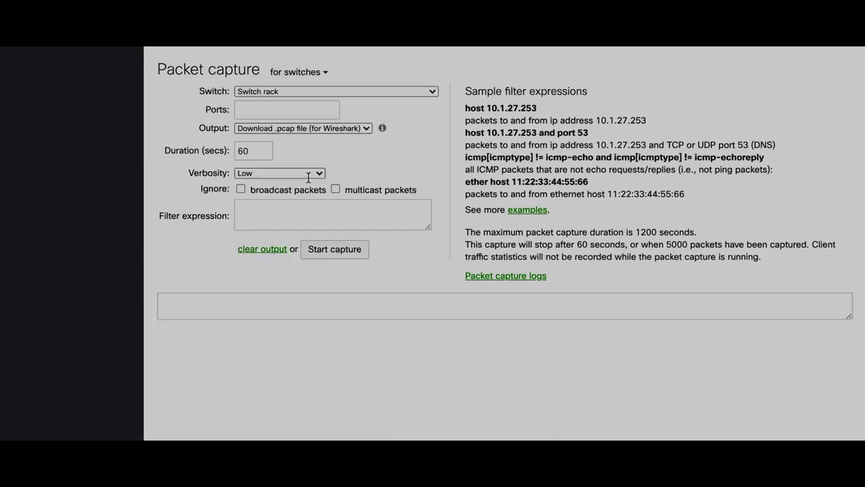
click(401, 92)
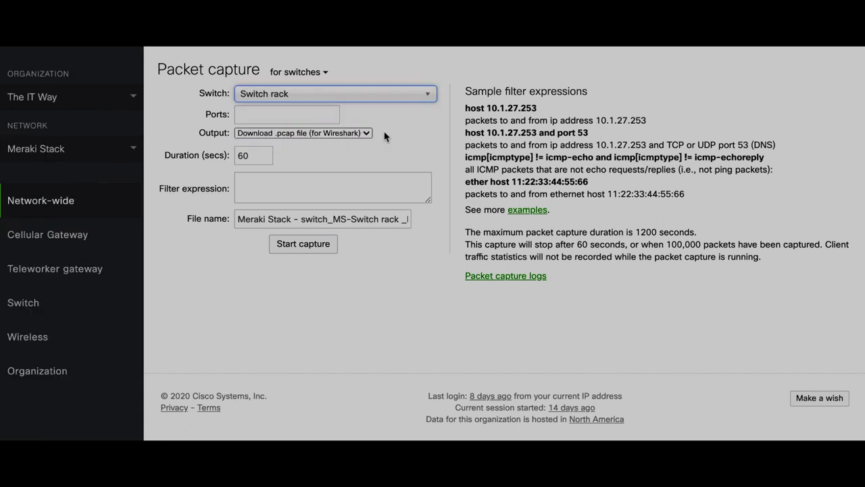
click(315, 114)
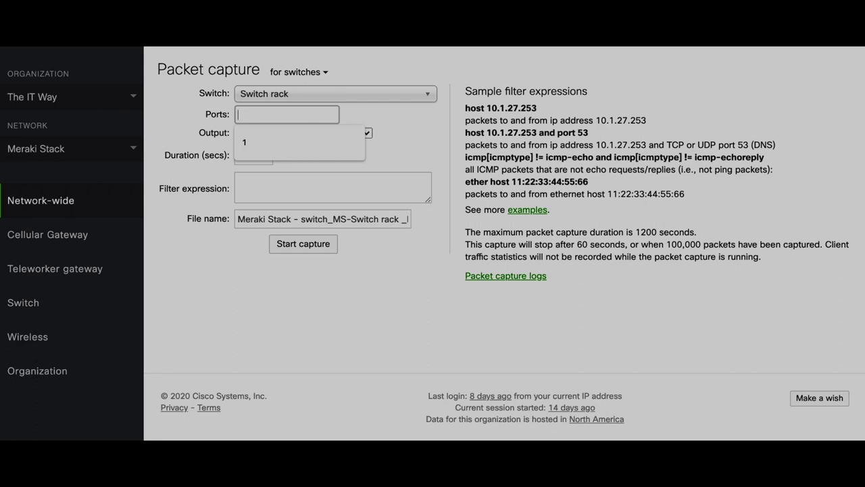
text(6)
click(402, 126)
- Set the output to View output below, keep verbosity Low, and run the switch capture, stopping it early
click(365, 131)
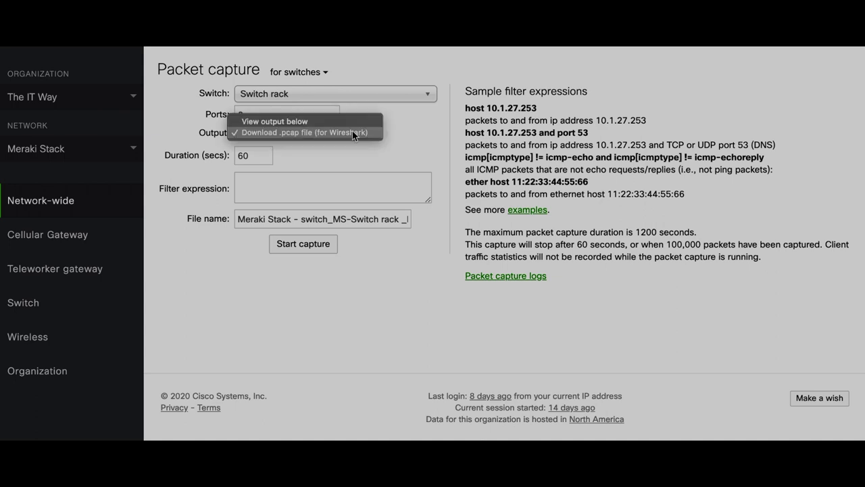
click(332, 121)
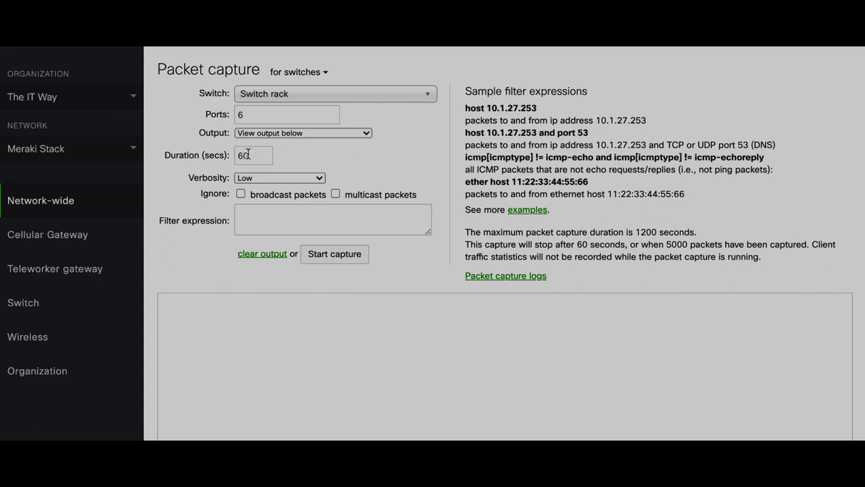
click(300, 179)
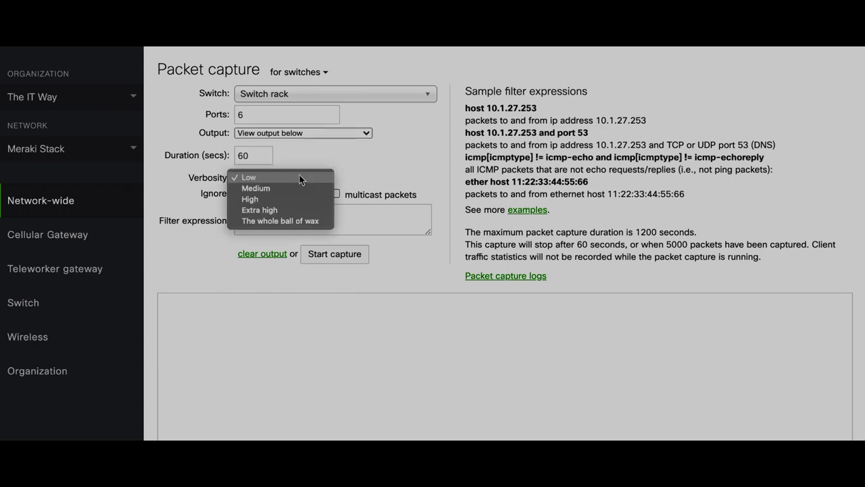
click(365, 177)
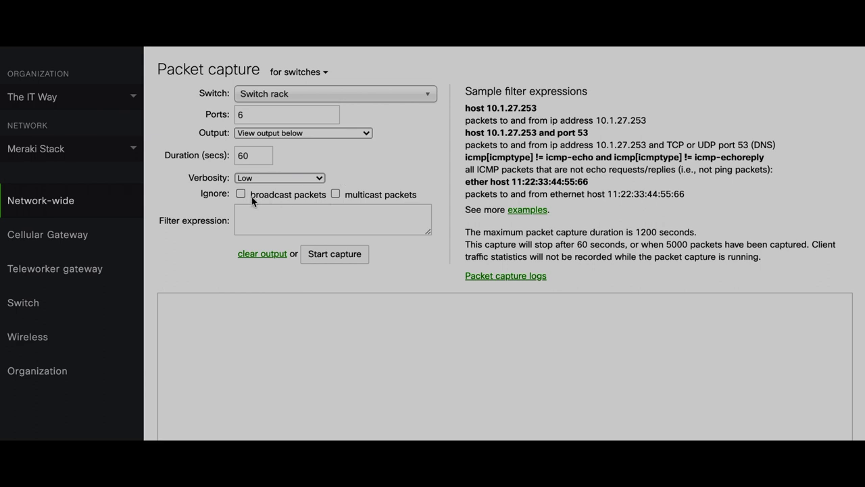
click(345, 253)
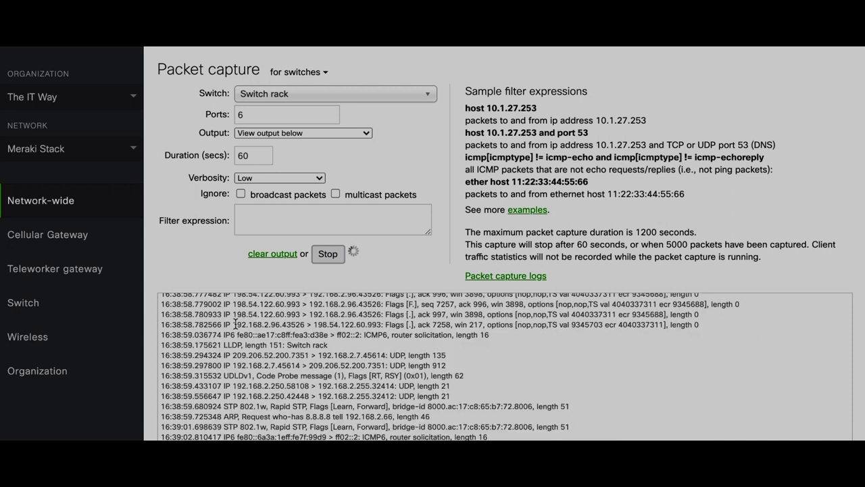
click(328, 255)
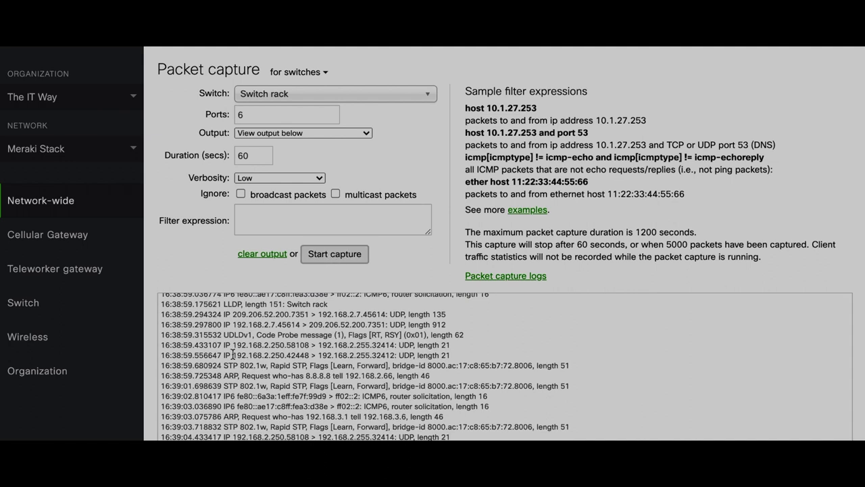
- Examine the source address, destination address and protocol of a packet in the switch capture output
drag(232, 355, 377, 355)
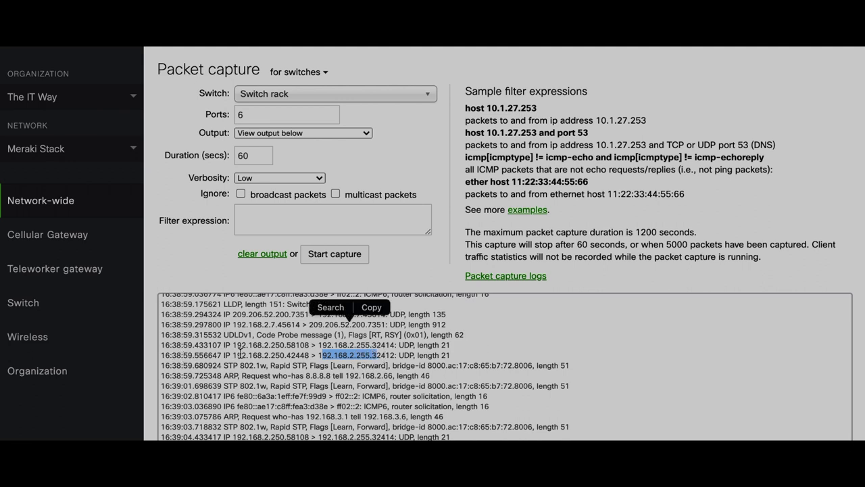
click(264, 355)
double_click(265, 354)
drag(331, 354, 413, 354)
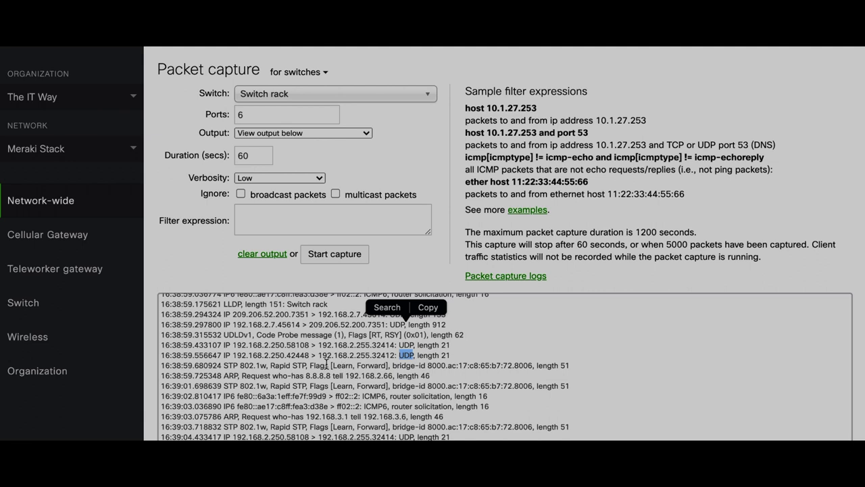
- Clear the output and rerun the port 6 capture with the filter expression "host 192.168.2.96", stopping it early
click(277, 218)
text(host 192.168.)
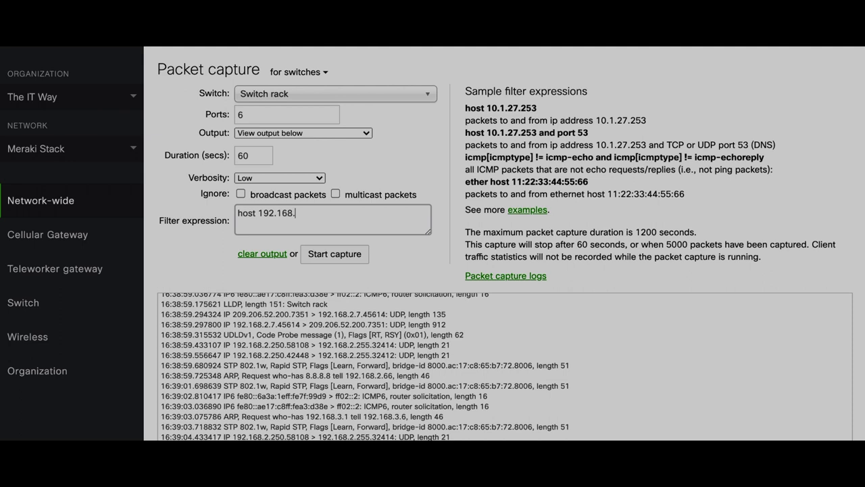
text(2.96)
click(260, 255)
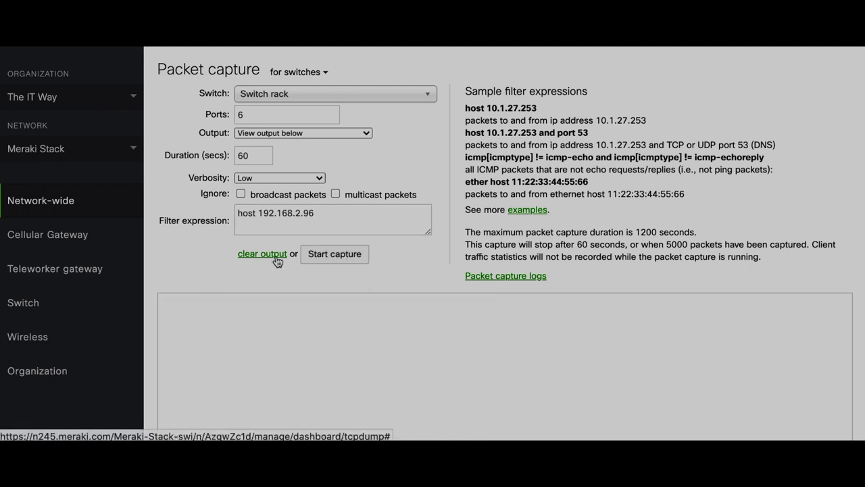
click(353, 259)
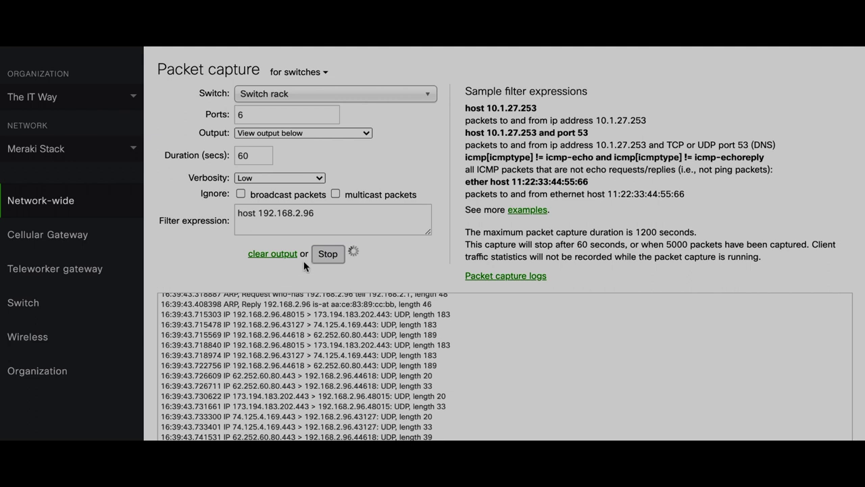
click(331, 257)
- Examine the addresses and protocol of the filtered packets through to the end of the output
drag(232, 324, 282, 324)
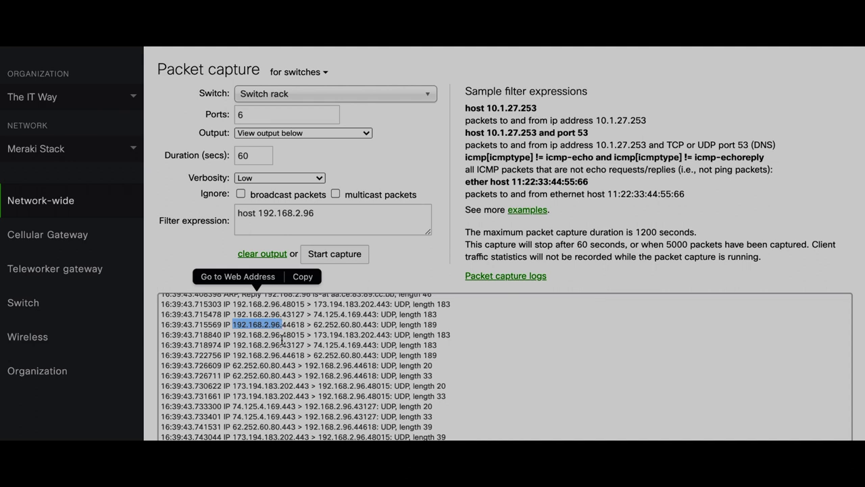
drag(237, 335, 409, 334)
click(279, 336)
click(383, 335)
scroll(358, 367, down, 5)
scroll(351, 369, up, 5)
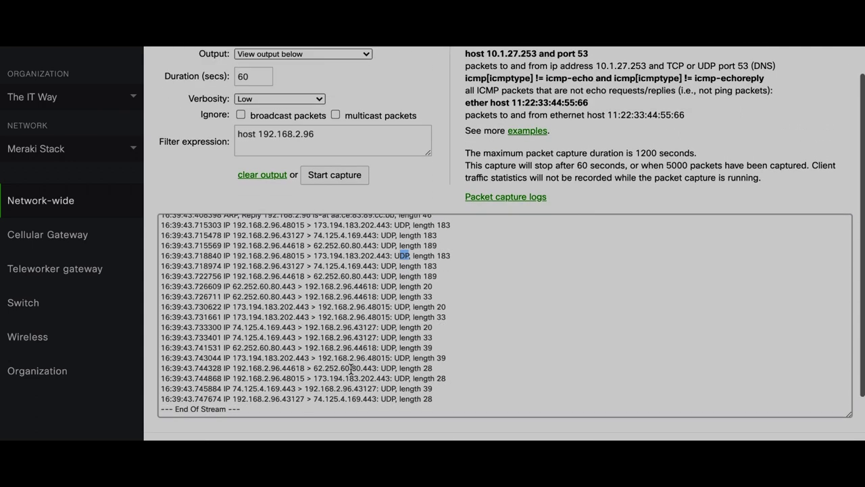
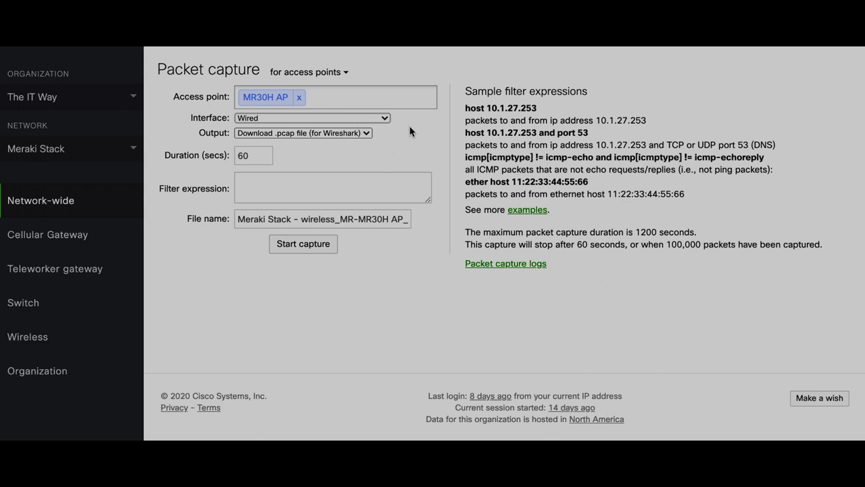
- Run a wired capture on MR30H AP filtered by "host 192.168.2.96", and stop it early
click(297, 194)
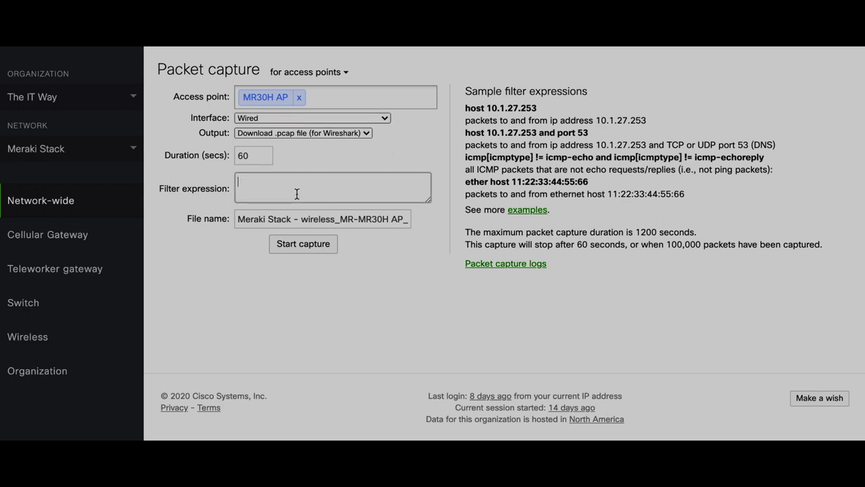
text(host 192.168.2.96)
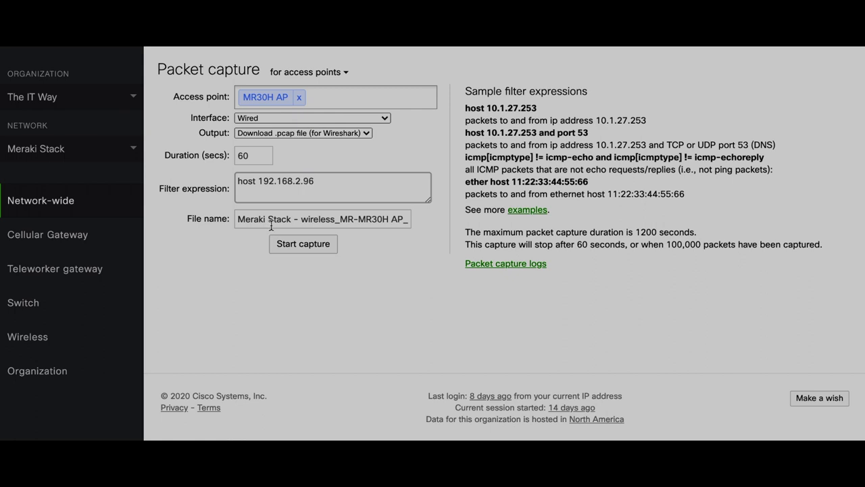
click(302, 245)
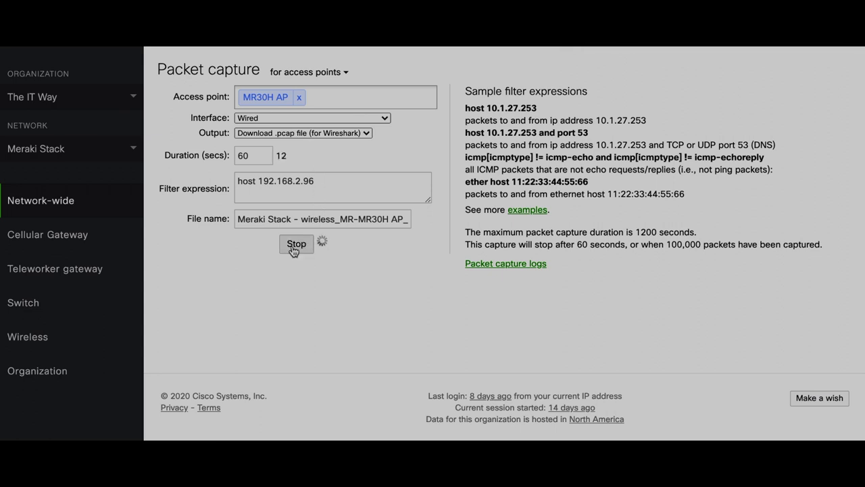
click(297, 245)
- Rerun the wired MR30H AP capture with the output set to "View output below", stopping it before the 60 seconds elapse
click(291, 132)
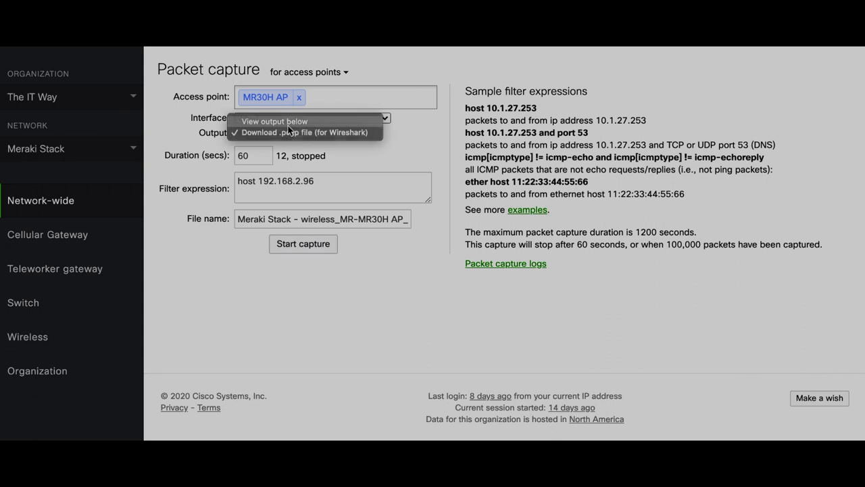
click(289, 123)
click(328, 241)
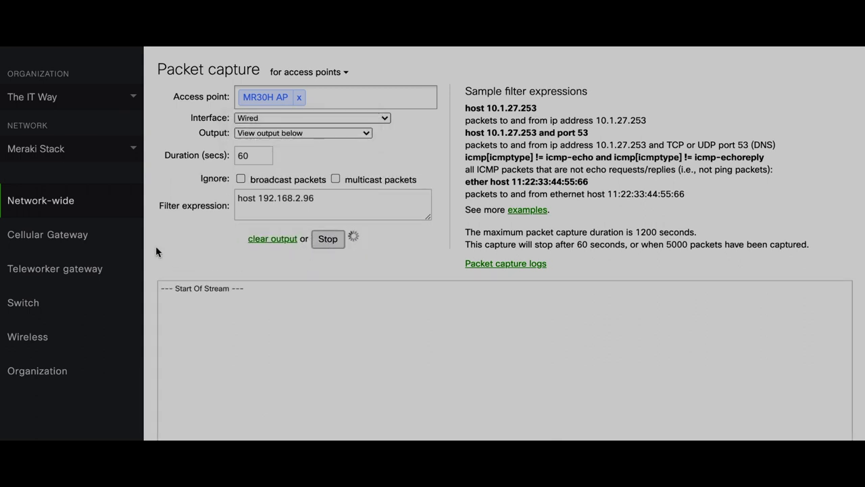
scroll(155, 250, down, 1)
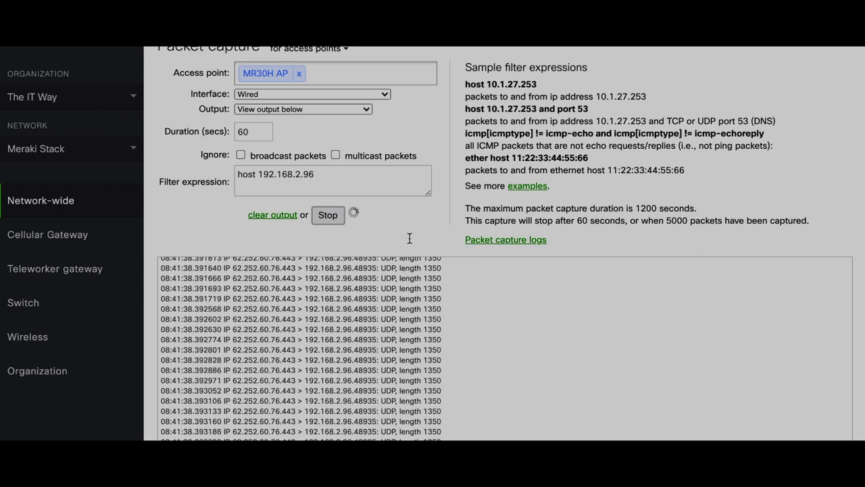
scroll(433, 196, up, 1)
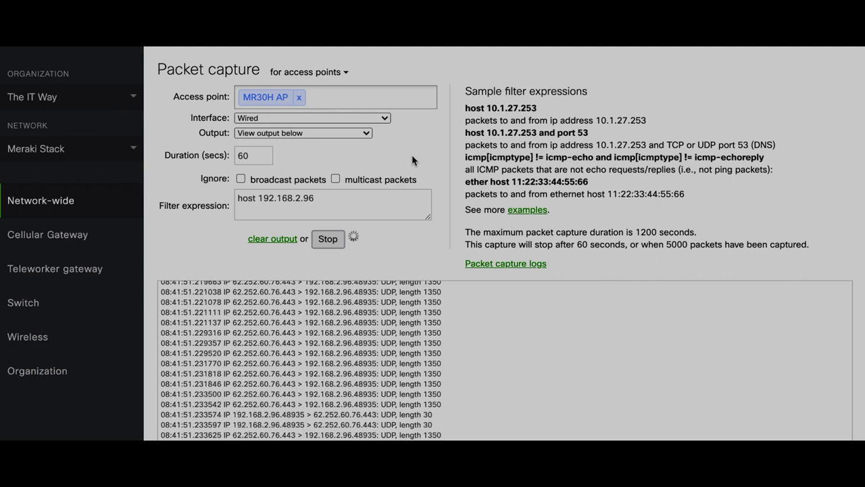
click(332, 241)
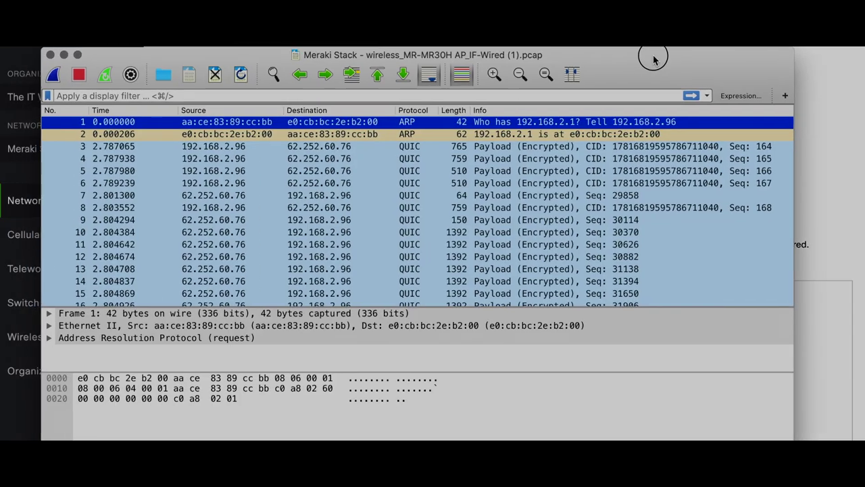
- Switch to the downloaded wired capture in Wireshark and examine the sources, destinations and protocols through to the last packet
drag(653, 60, 667, 55)
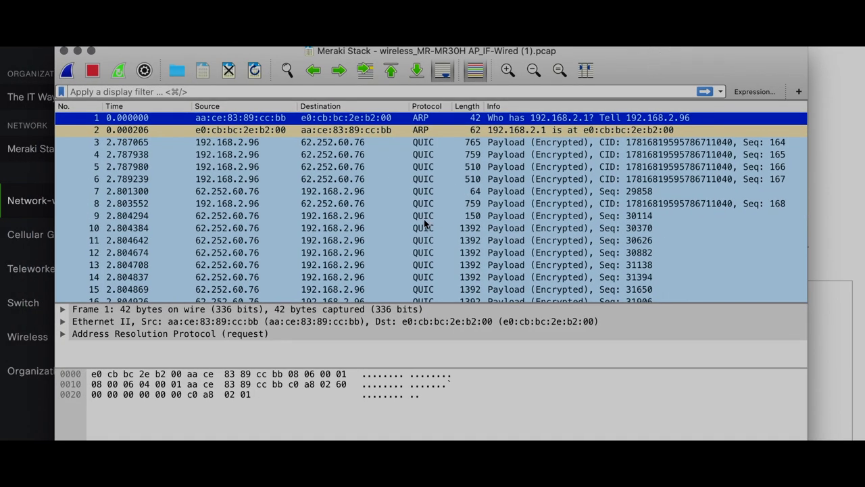
click(323, 93)
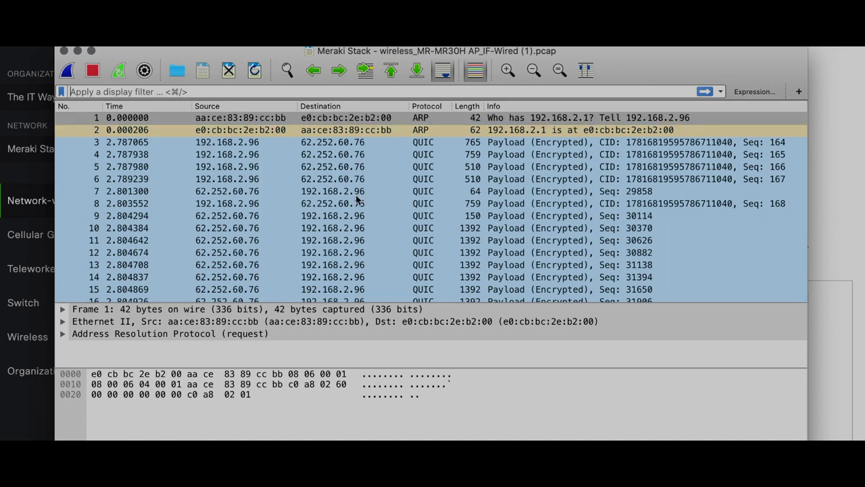
scroll(355, 195, down, 8)
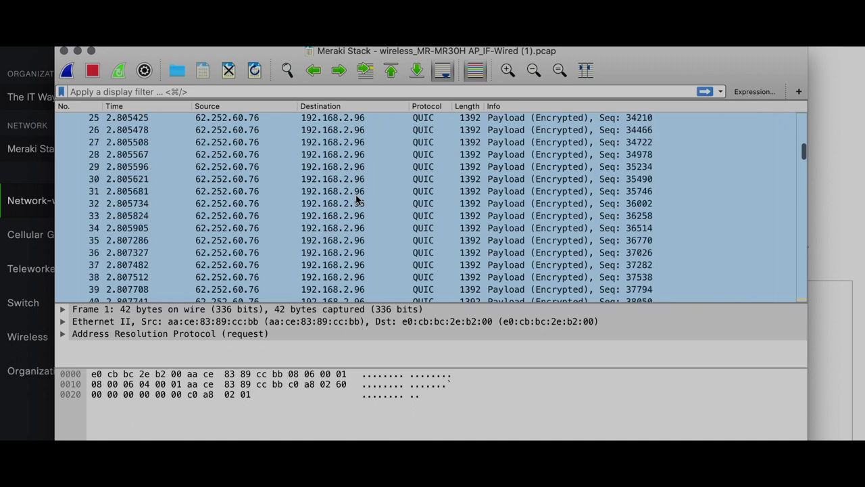
scroll(356, 194, down, 20)
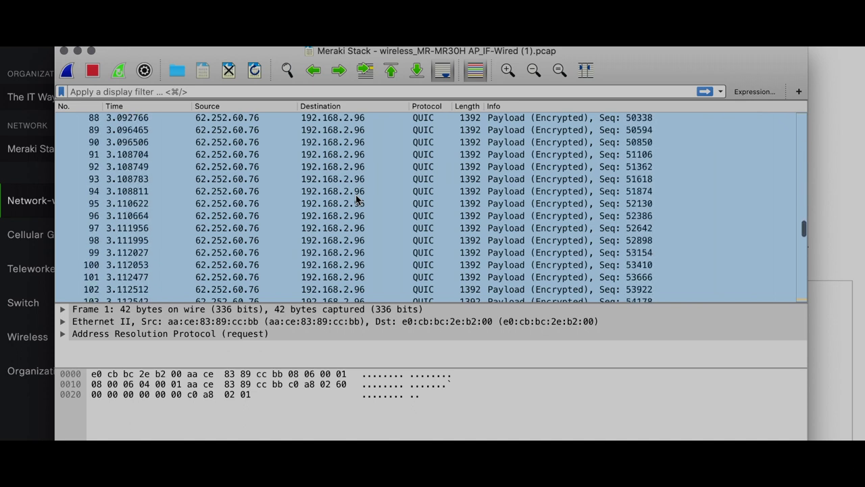
scroll(355, 195, down, 10)
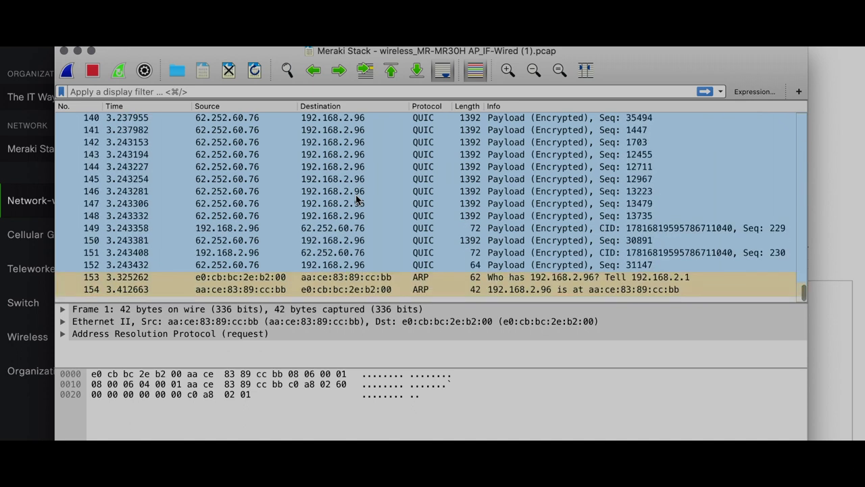
scroll(355, 194, up, 20)
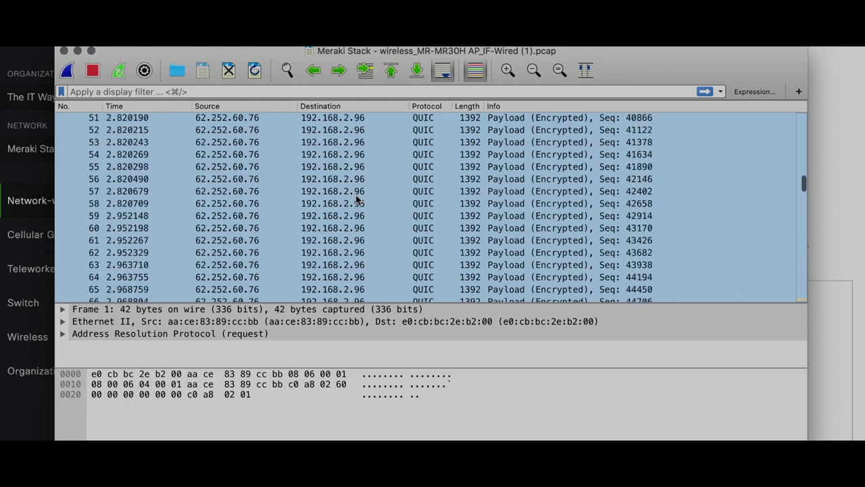
scroll(356, 196, up, 15)
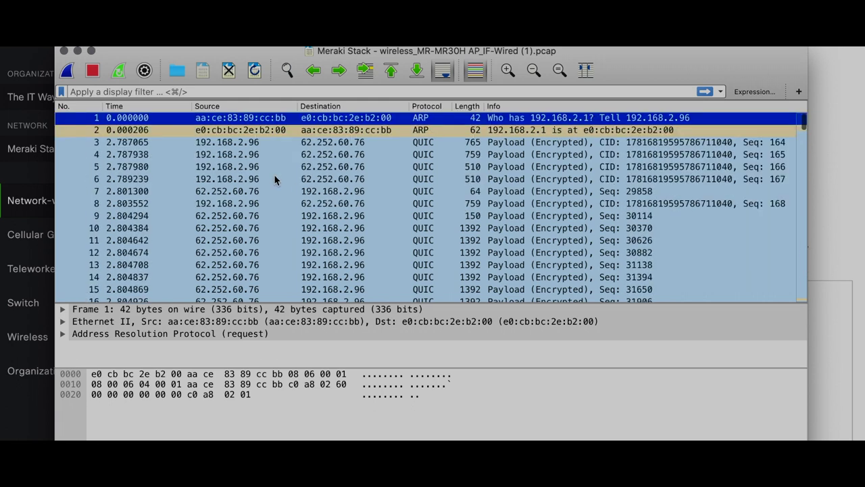
- Select packet 3 and enlarge the packet details area to inspect its protocol layers
click(231, 143)
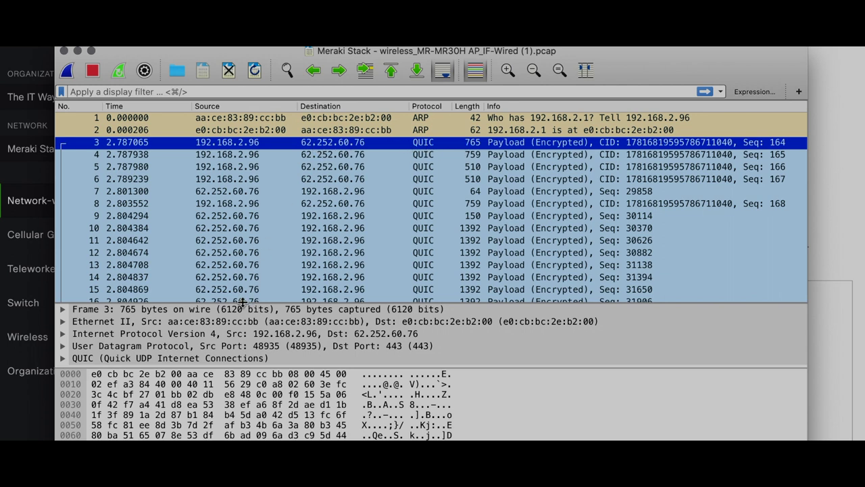
drag(240, 299, 250, 220)
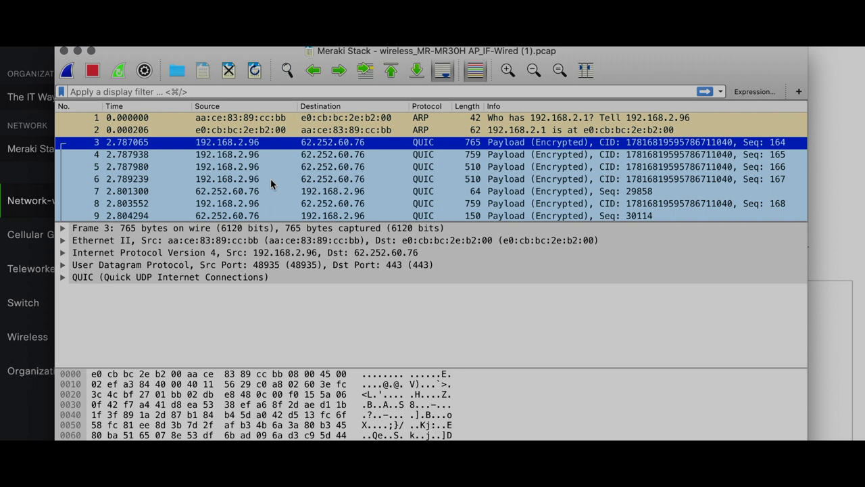
- Filter the packets with the display filter "ip.addr==192.168.2.96", and close the capture window to return to the Meraki dashboard
click(233, 90)
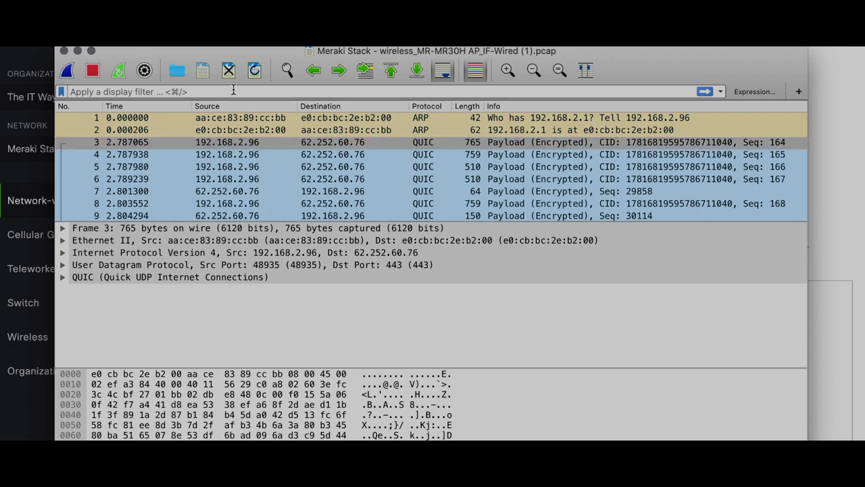
text(ip.addr)
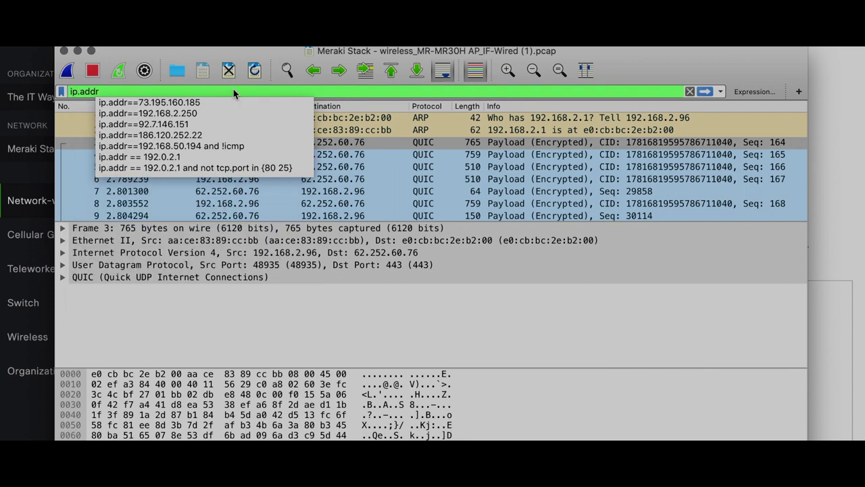
text(==)
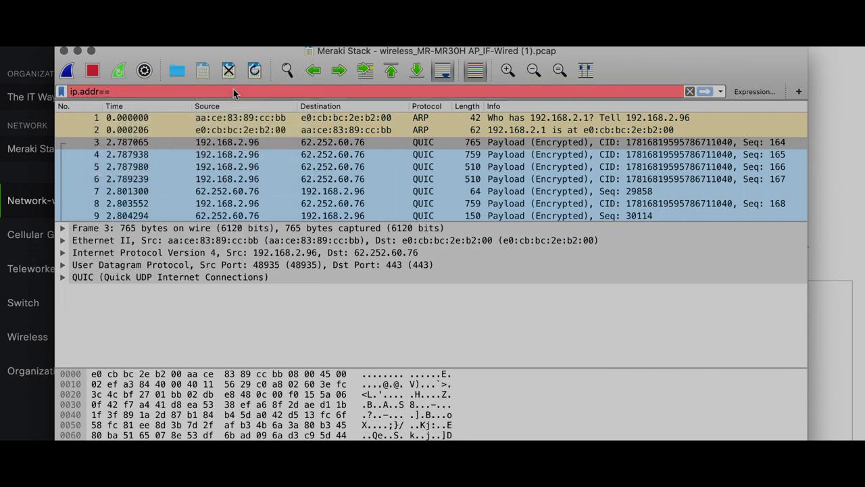
text(192.168.2.96)
key(Return)
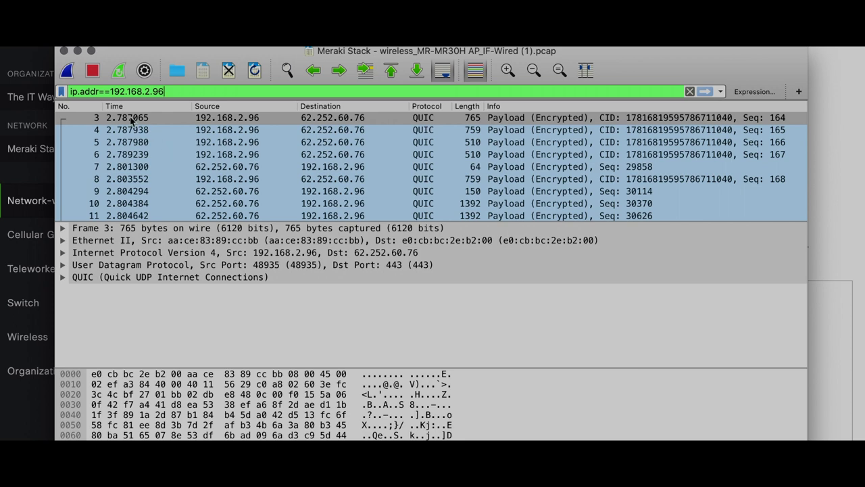
drag(70, 90, 113, 91)
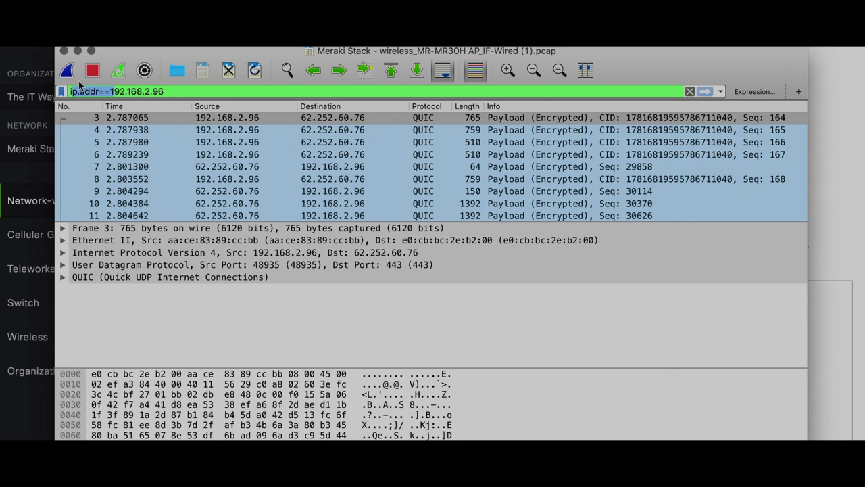
click(64, 51)
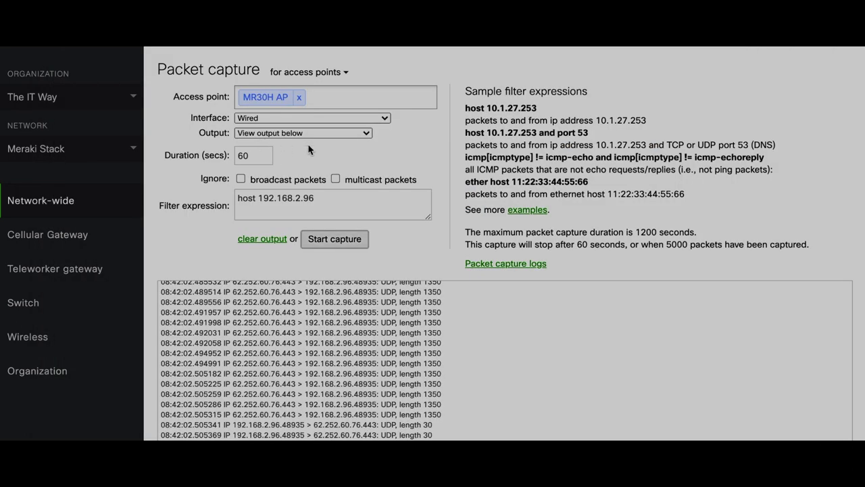